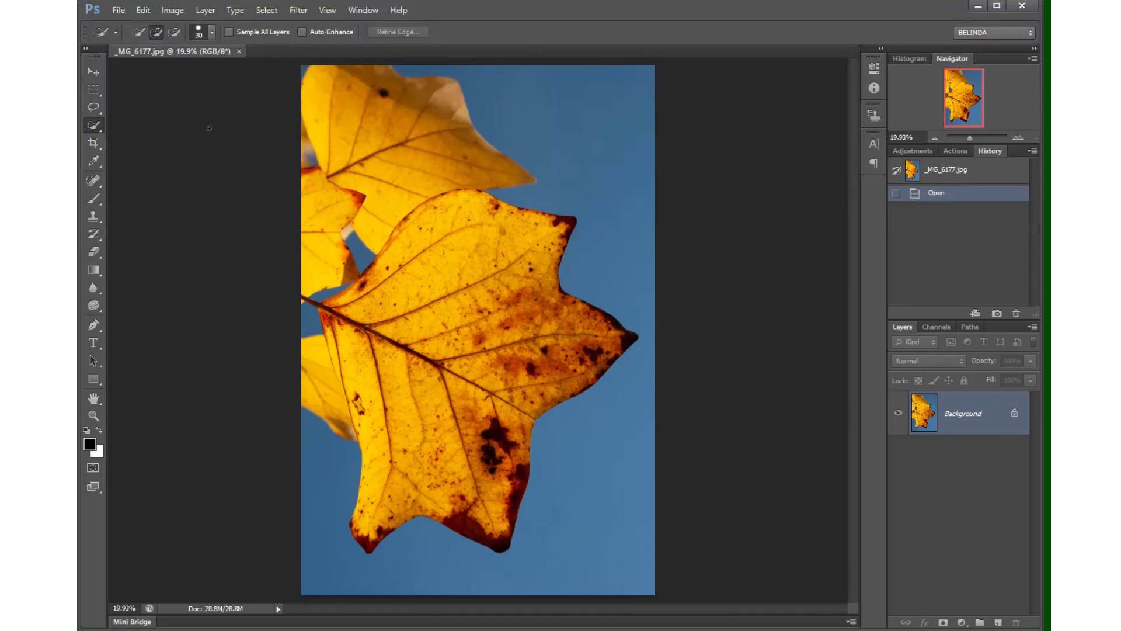
Swap the Quick Selection tool for the Magic Wand Tool from its tool group
right_click(97, 126)
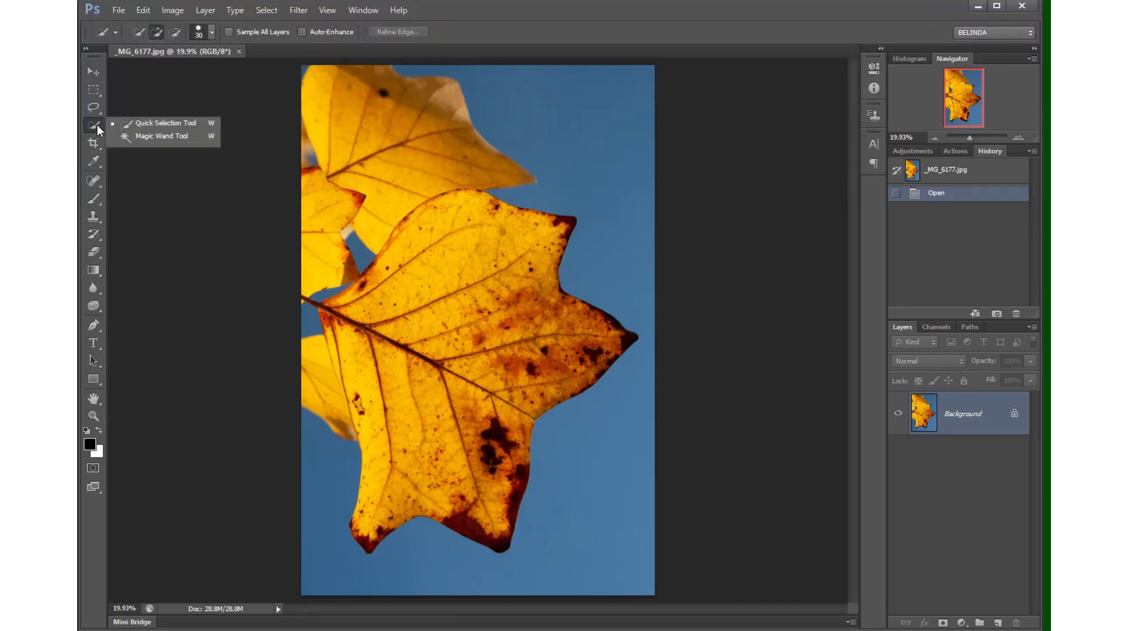
click(129, 135)
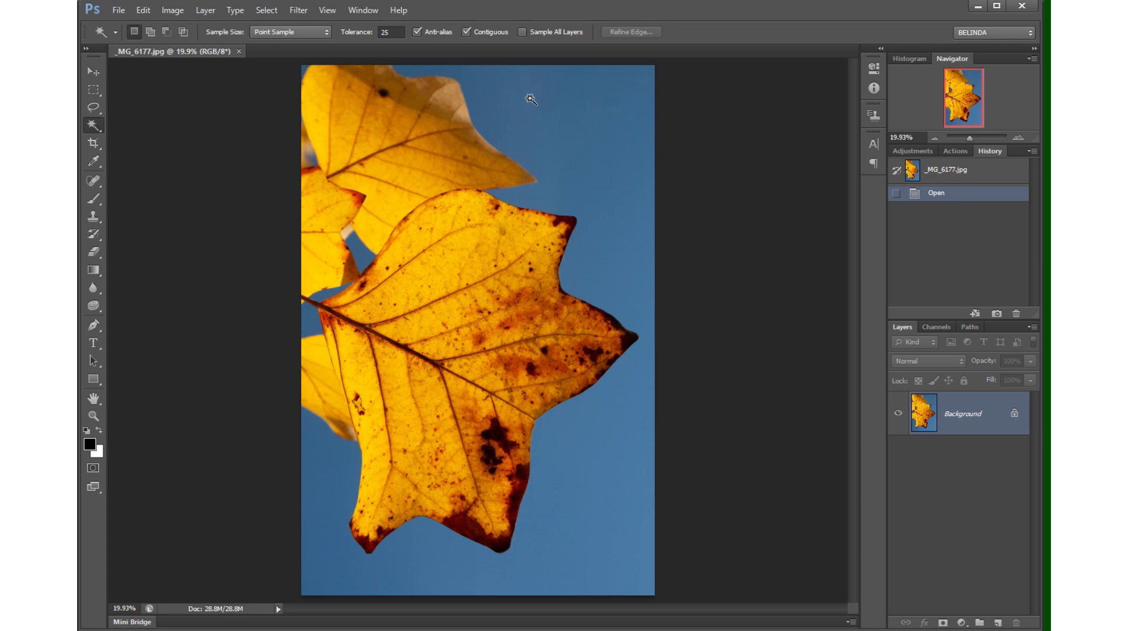
click(593, 136)
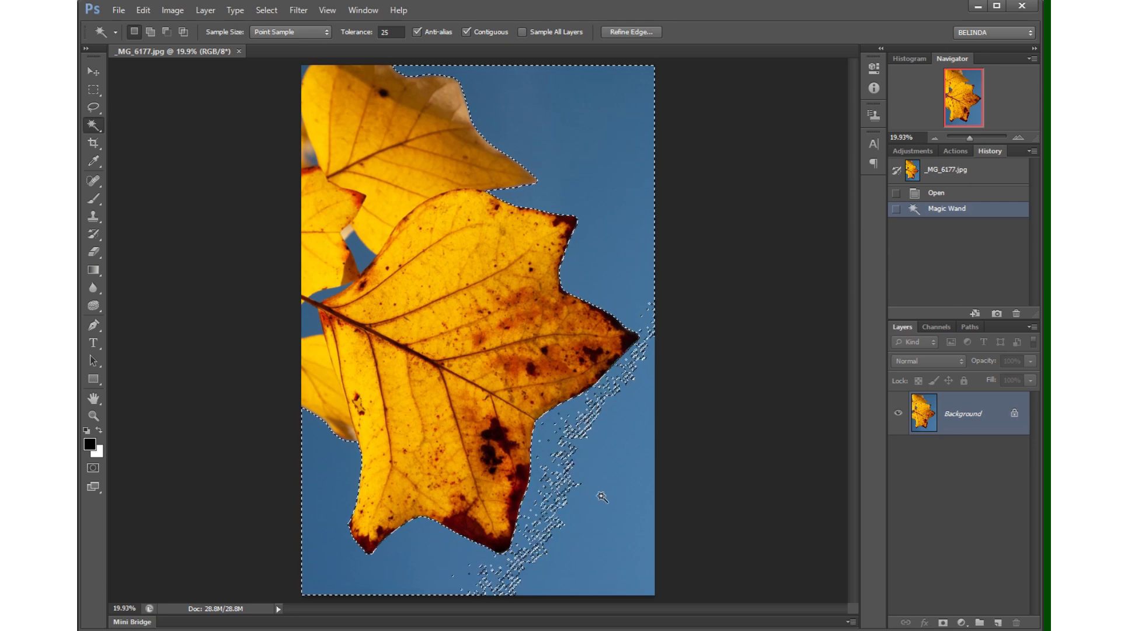
key(ctrl+d)
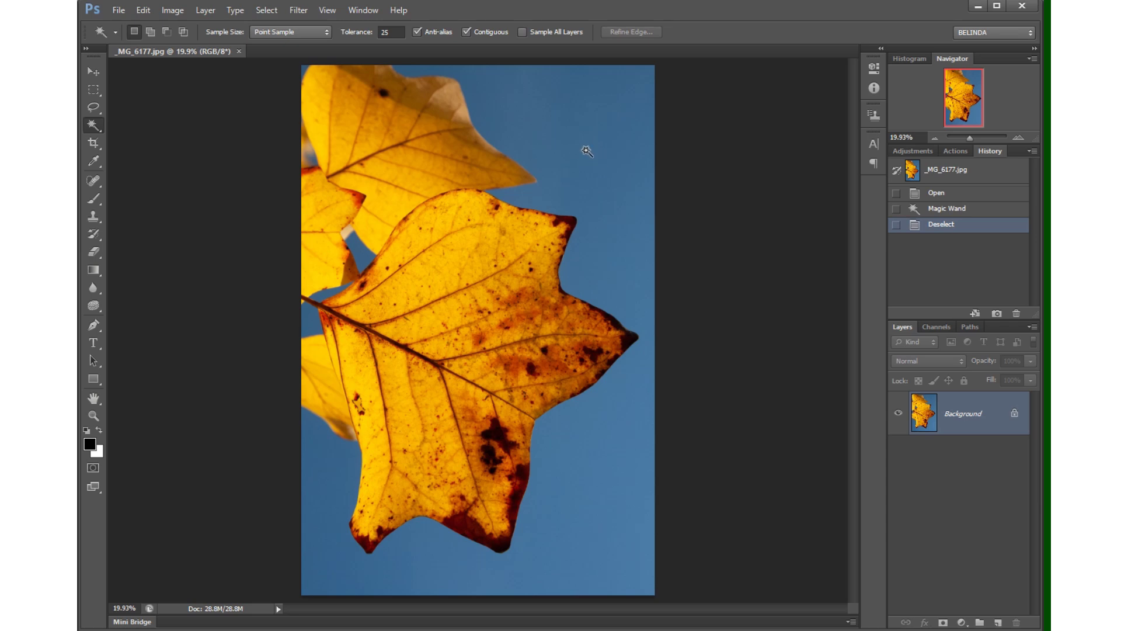
Test a Magic Wand sky selection at tolerance 50, then deselect it
click(391, 32)
text(50)
click(608, 208)
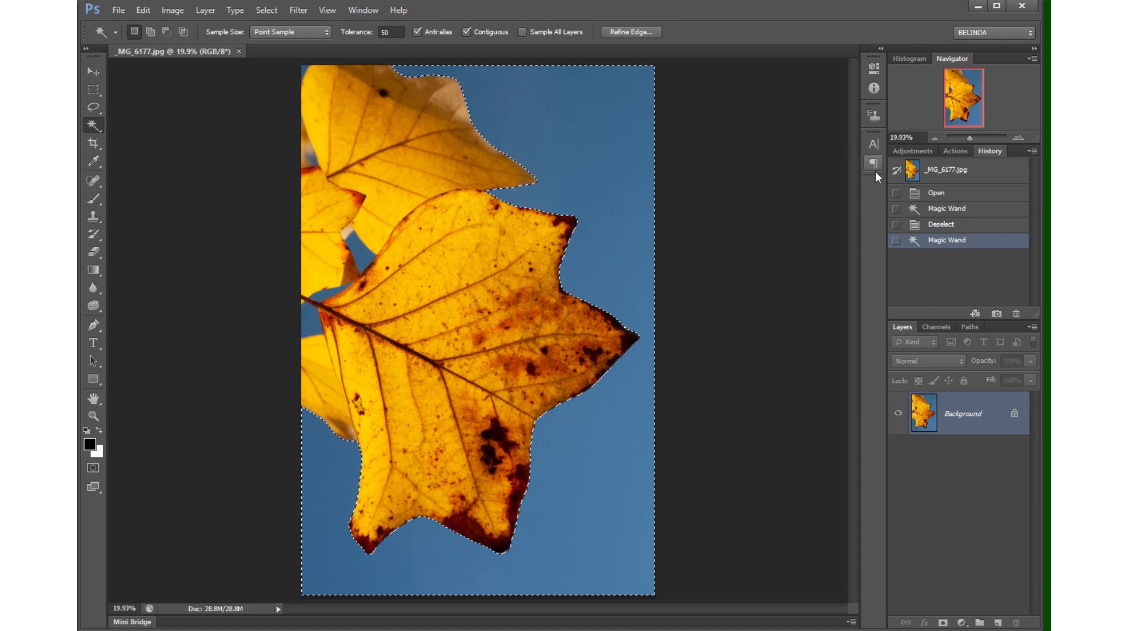
key(ctrl+d)
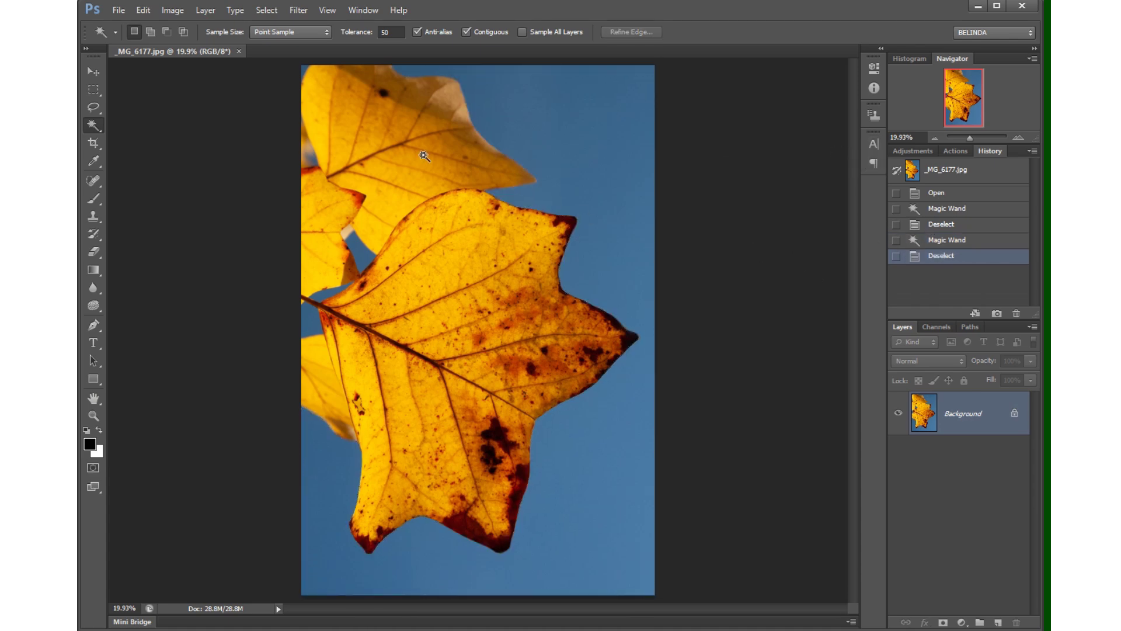
Raise tolerance to 90, select the sky again, then deselect
click(401, 32)
text(90)
click(527, 141)
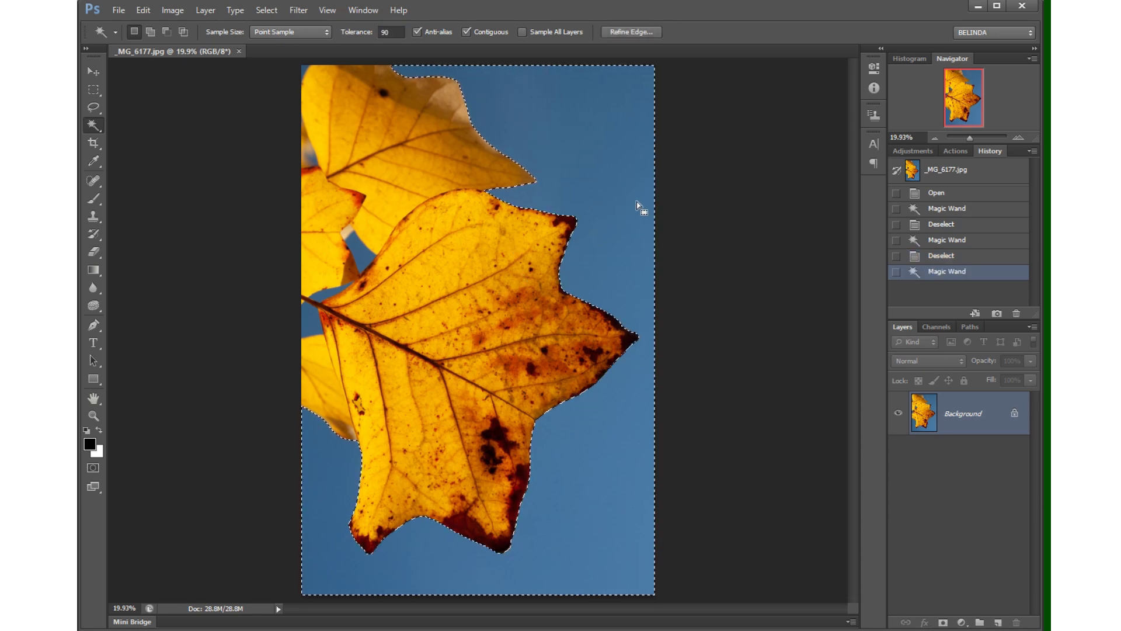
key(ctrl+d)
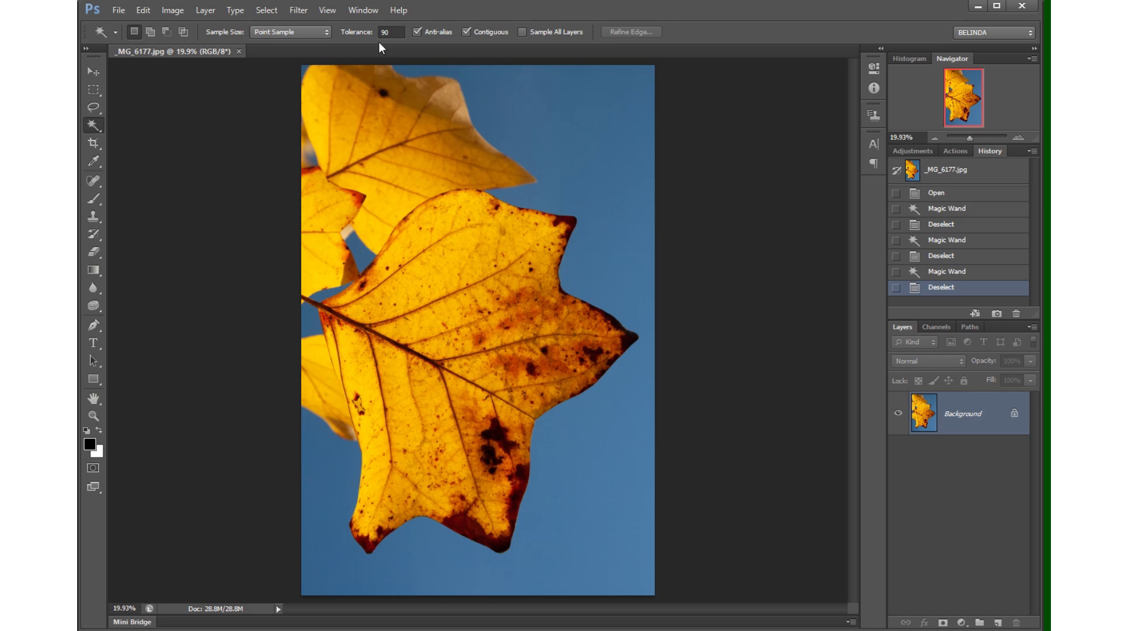
Set Magic Wand tolerance back to 50 and select the blue sky around the leaves
drag(395, 33, 383, 33)
text(50)
click(565, 144)
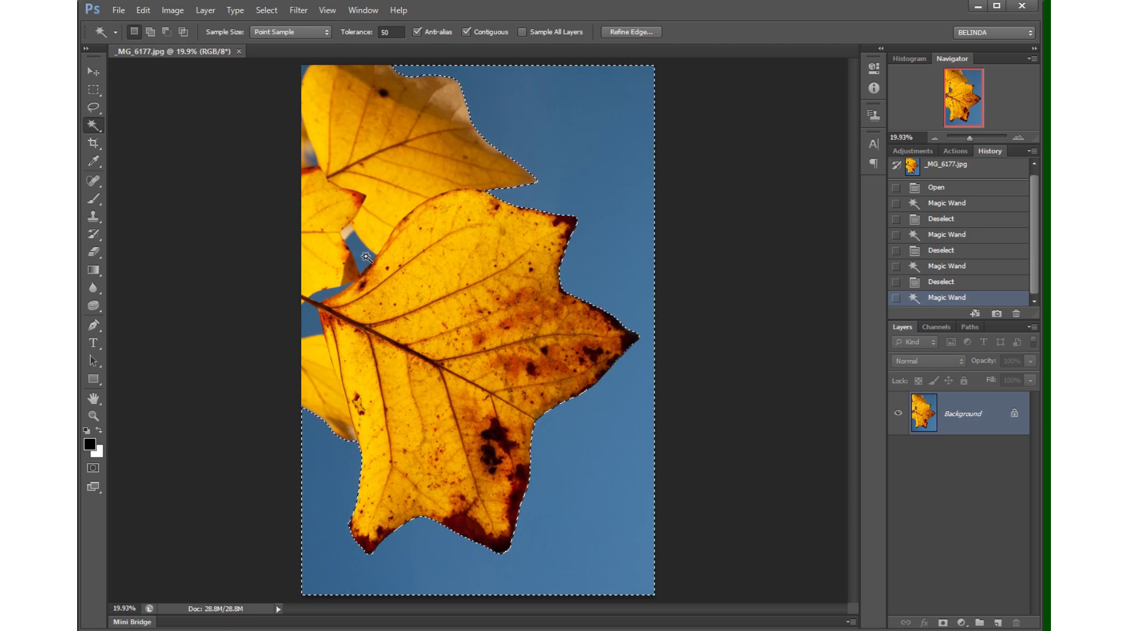
Shift-add the lower-left blue area and the small blue gaps beside the leaves to the sky selection
key(shift)
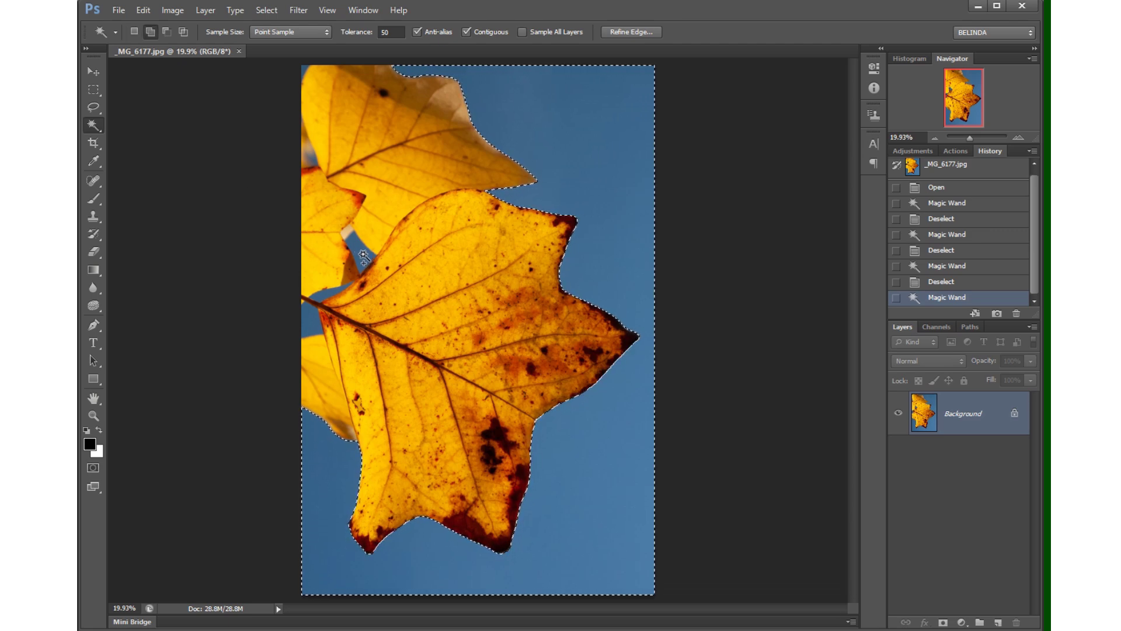
shift+click(345, 442)
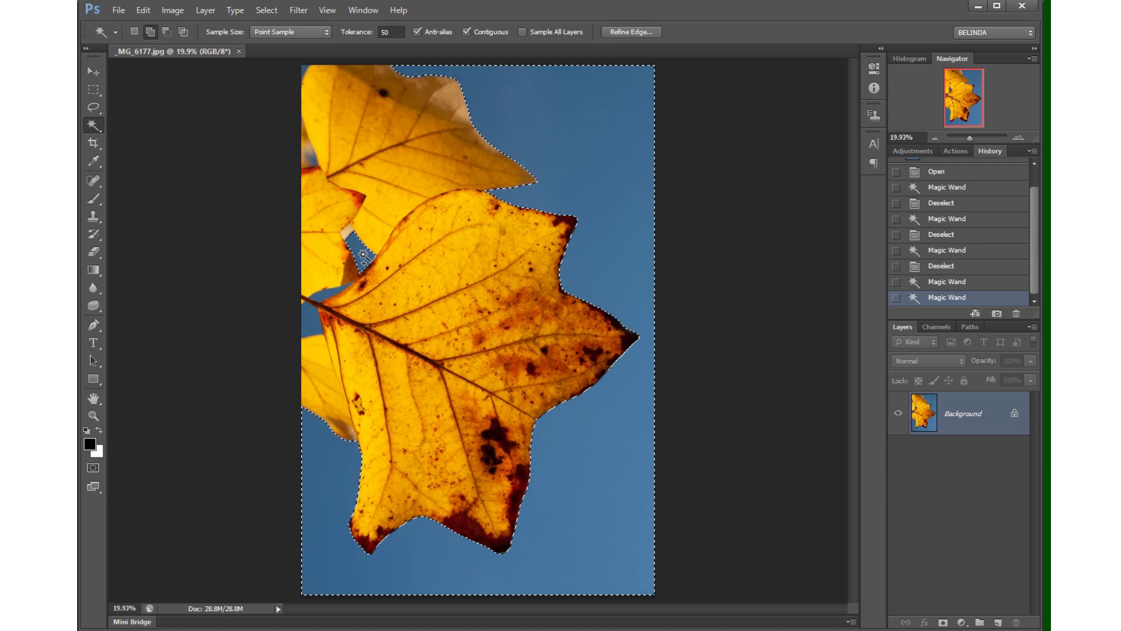
shift+click(329, 294)
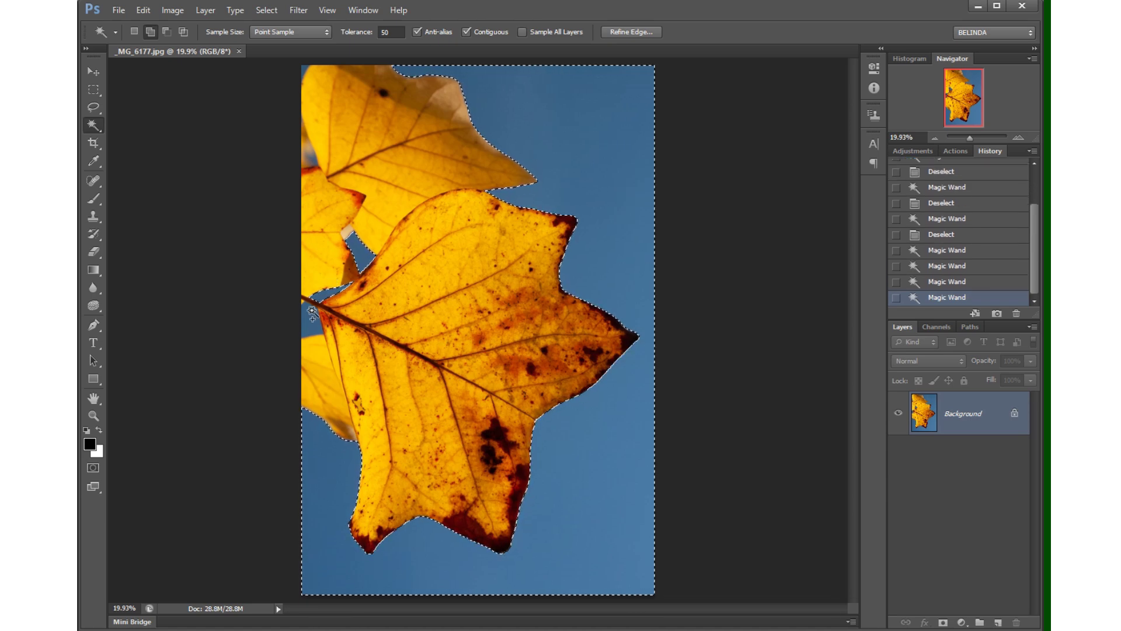
alt+click(364, 253)
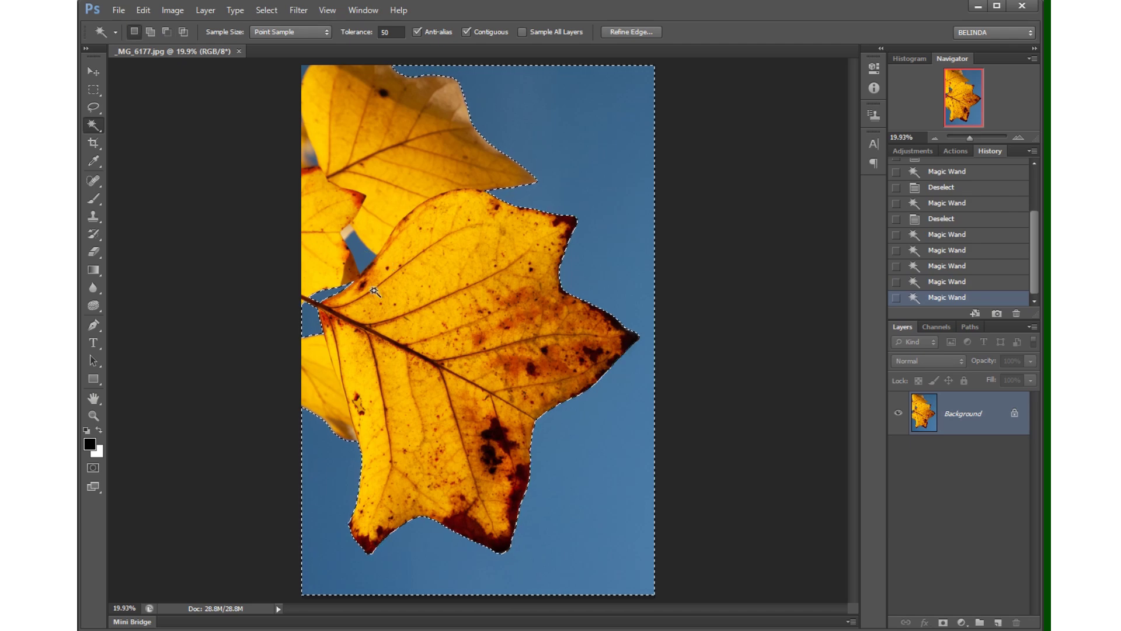
shift+click(364, 262)
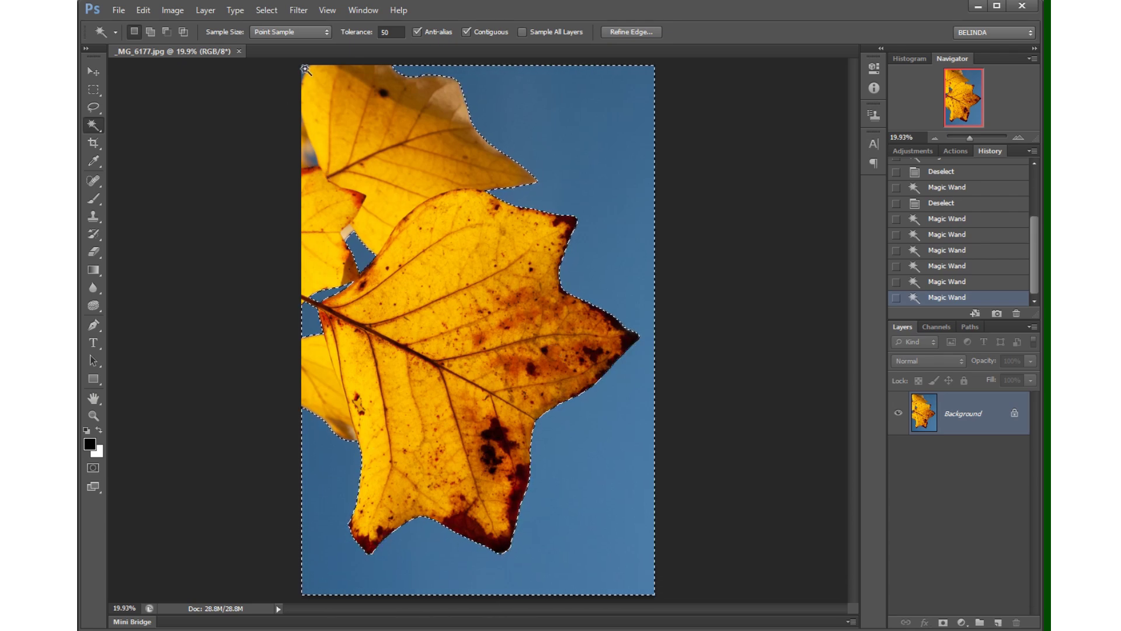
shift+click(311, 158)
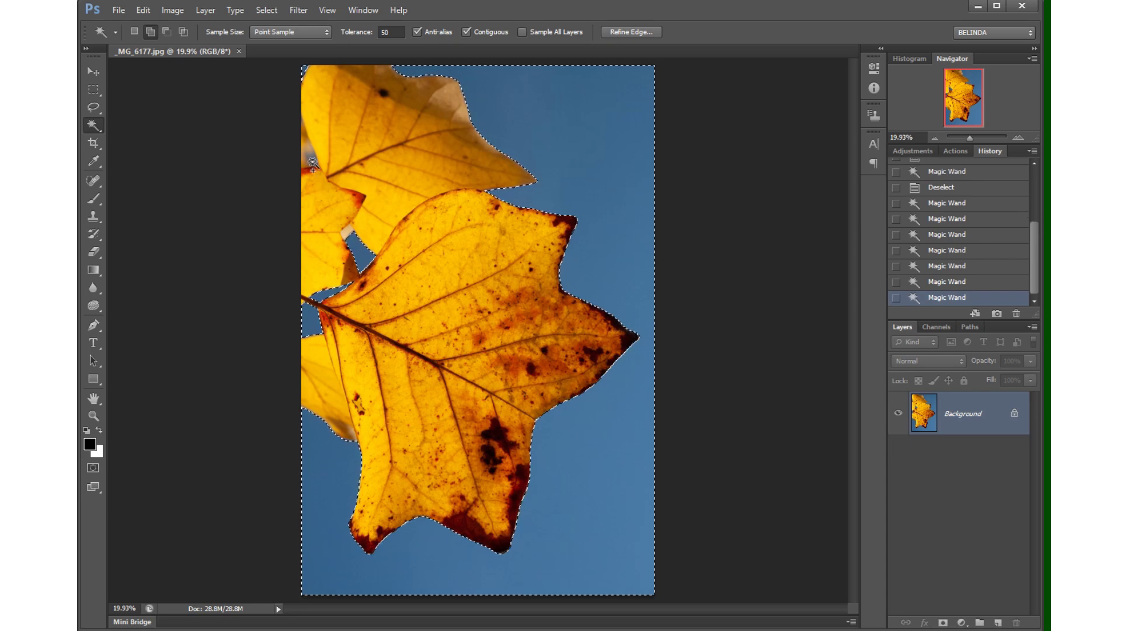
shift+click(348, 235)
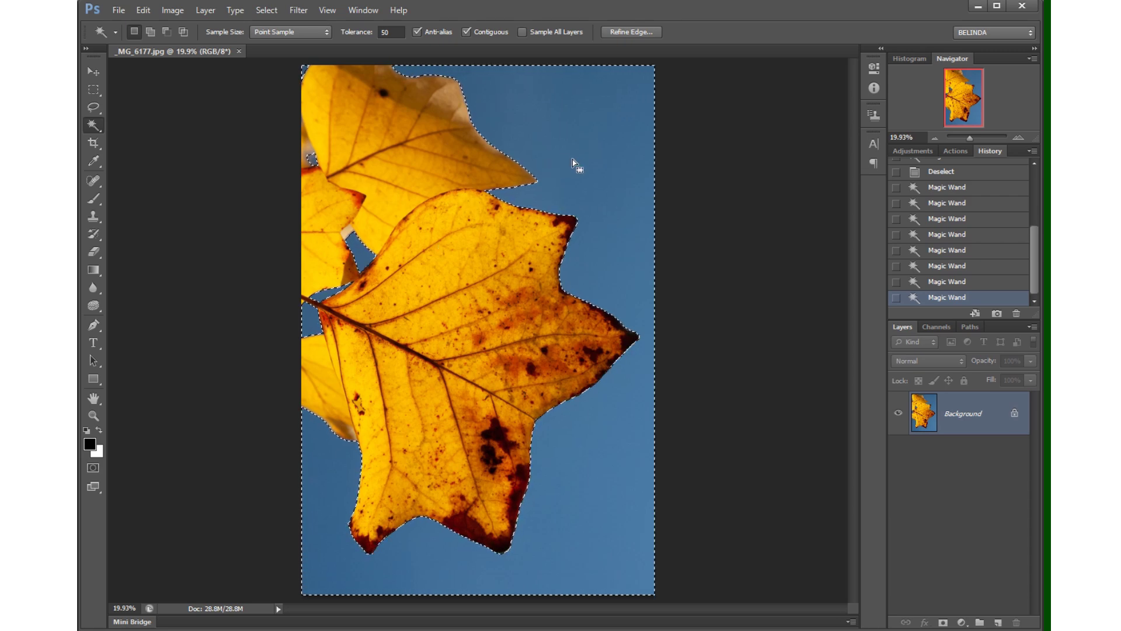
Darken the selected sky in Levels by moving the black input slider right, then apply
key(ctrl+l)
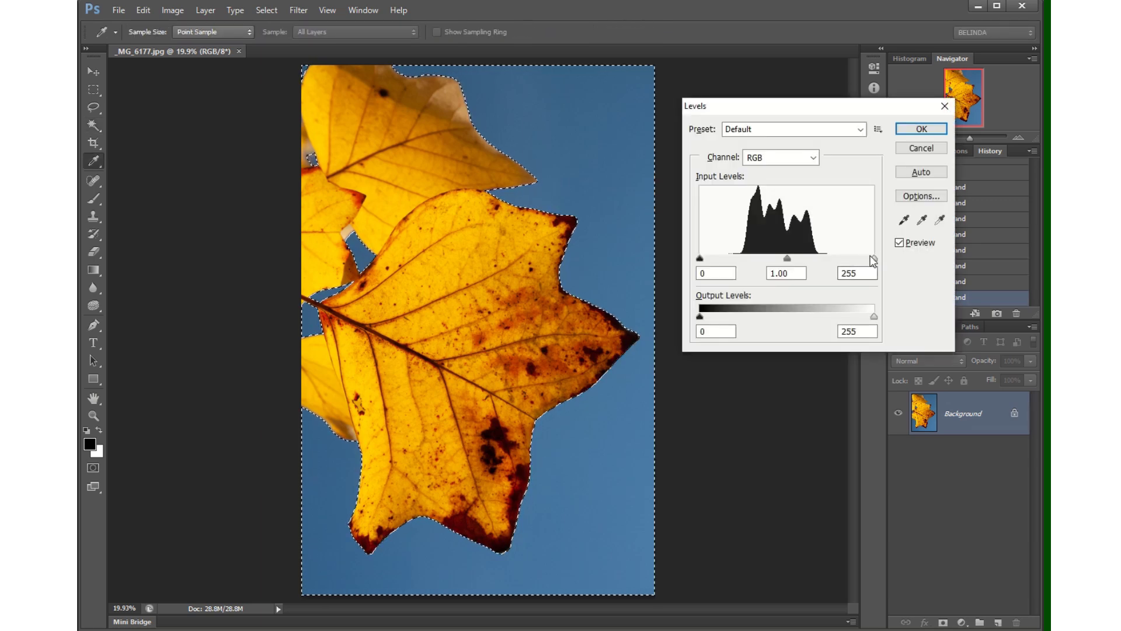
drag(700, 258, 721, 259)
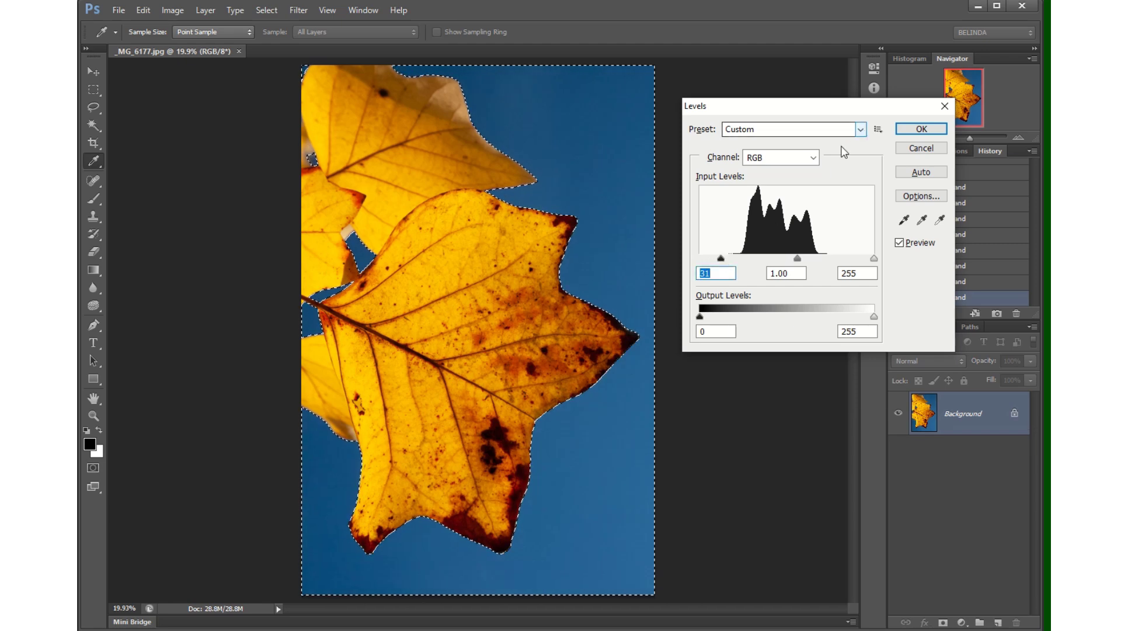
click(907, 130)
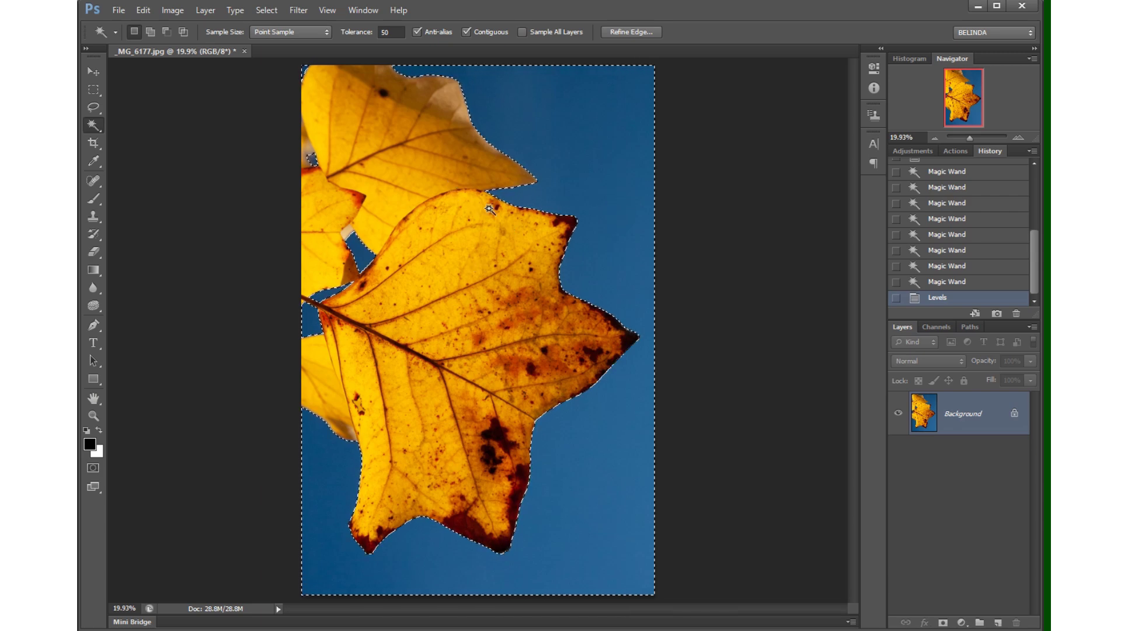
Deselect the sky, try selecting the leaves with the Magic Wand, then deselect again
key(ctrl+d)
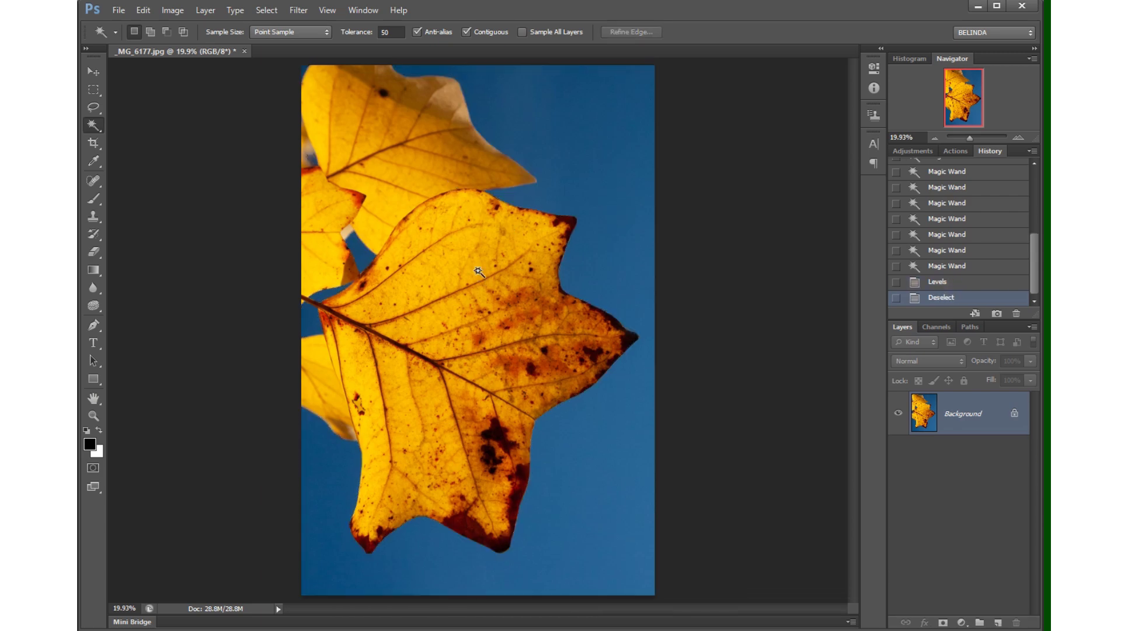
click(490, 234)
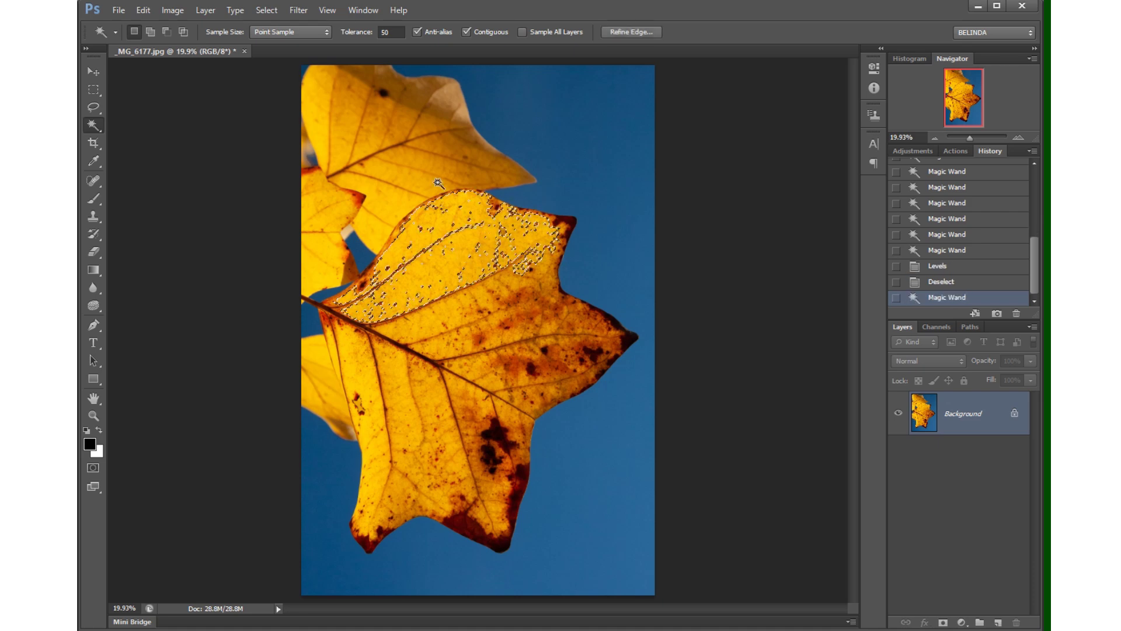
shift+click(432, 155)
shift+click(489, 312)
shift+click(467, 228)
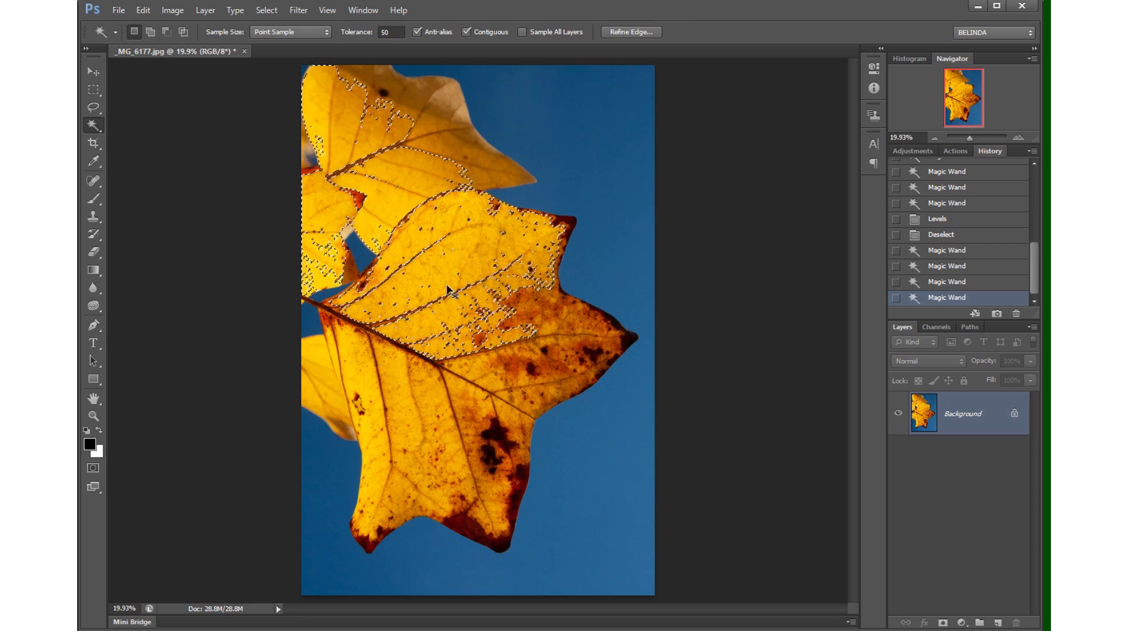
key(ctrl+d)
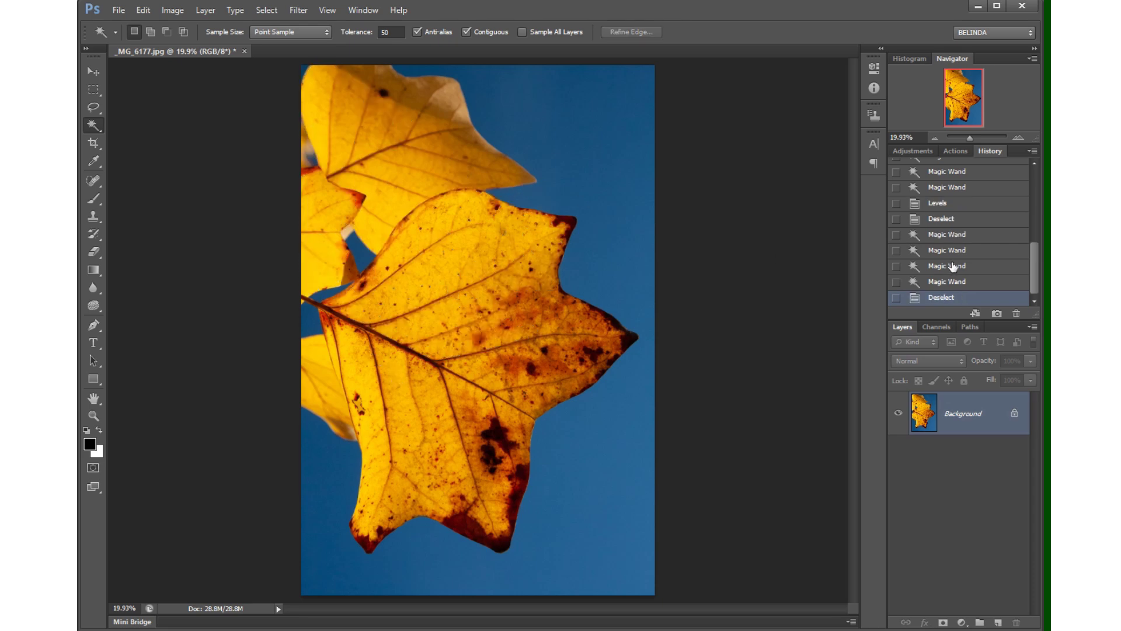
Select the blue sky and Shift-add the blue gaps beside the left leaves
click(546, 138)
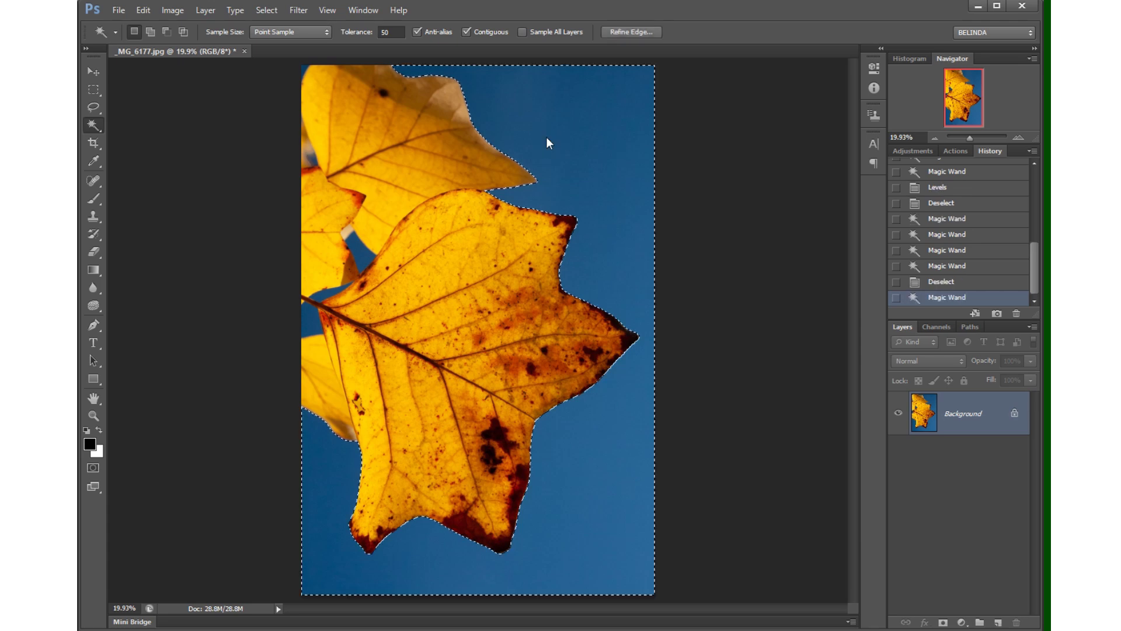
key(shift)
shift+click(310, 325)
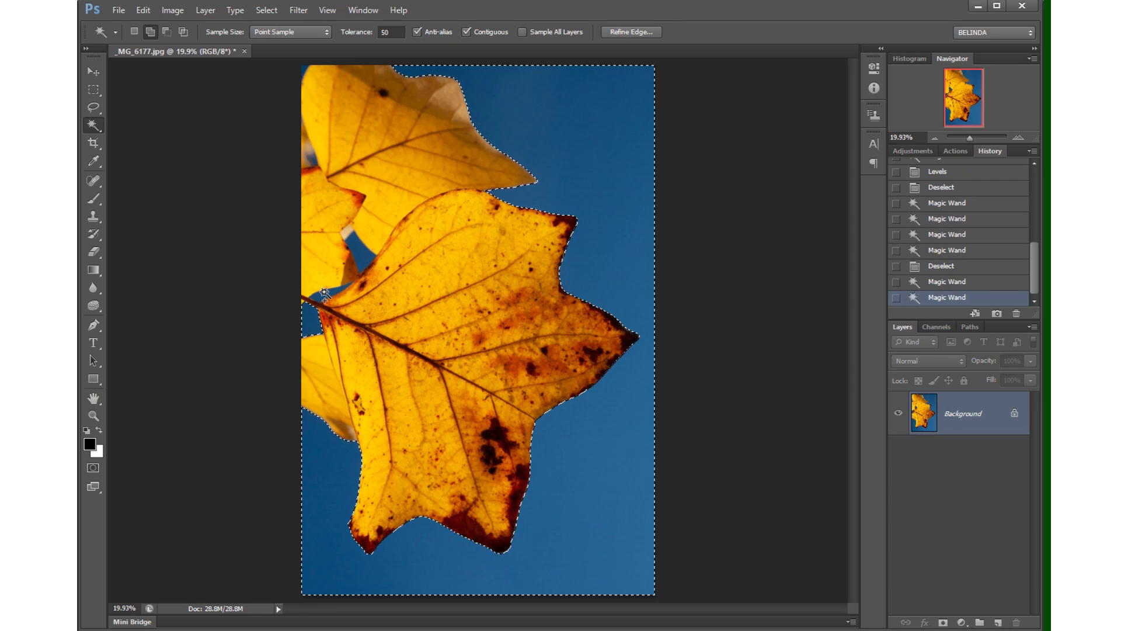
shift+click(360, 261)
shift+click(357, 248)
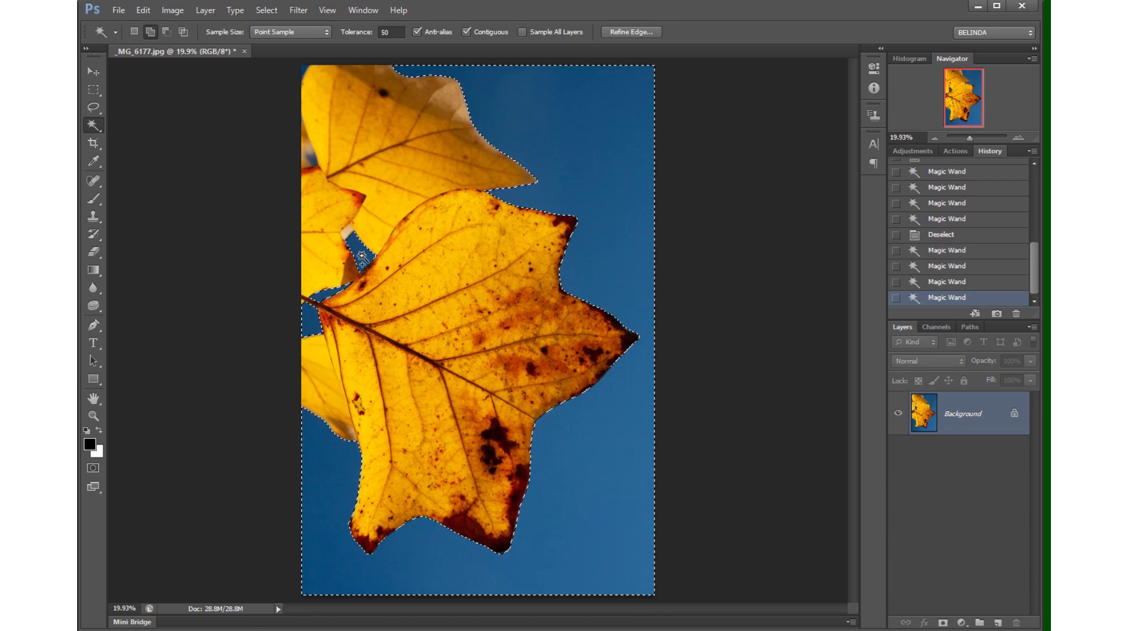
shift+click(311, 159)
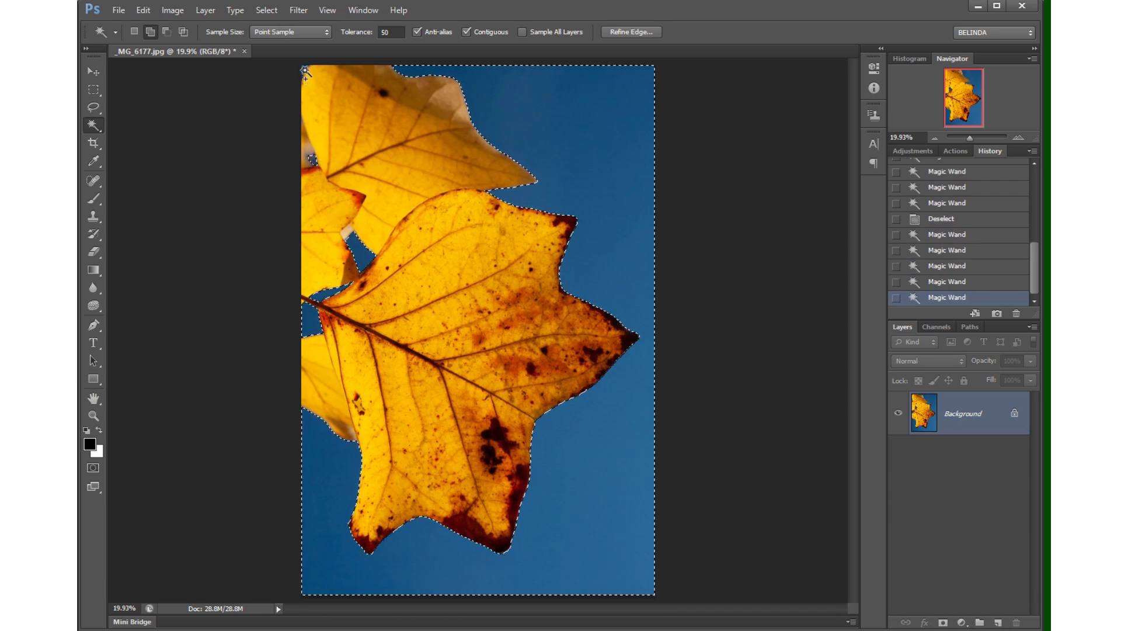
shift+click(312, 125)
click(267, 10)
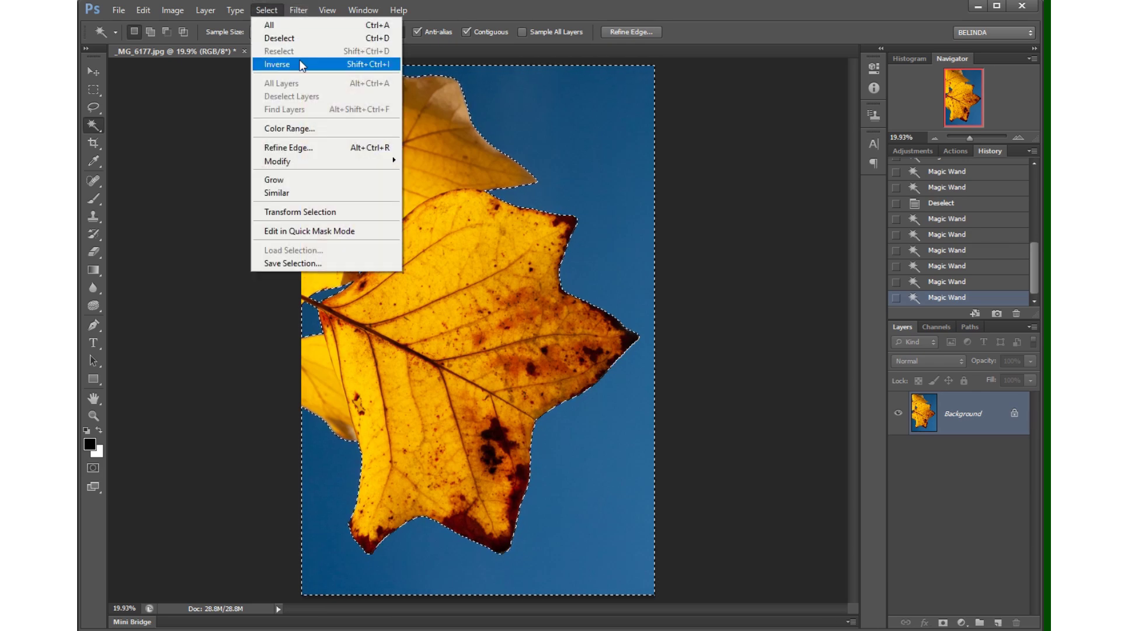
Choose Select > Inverse so the yellow leaves are selected instead of the sky
click(301, 65)
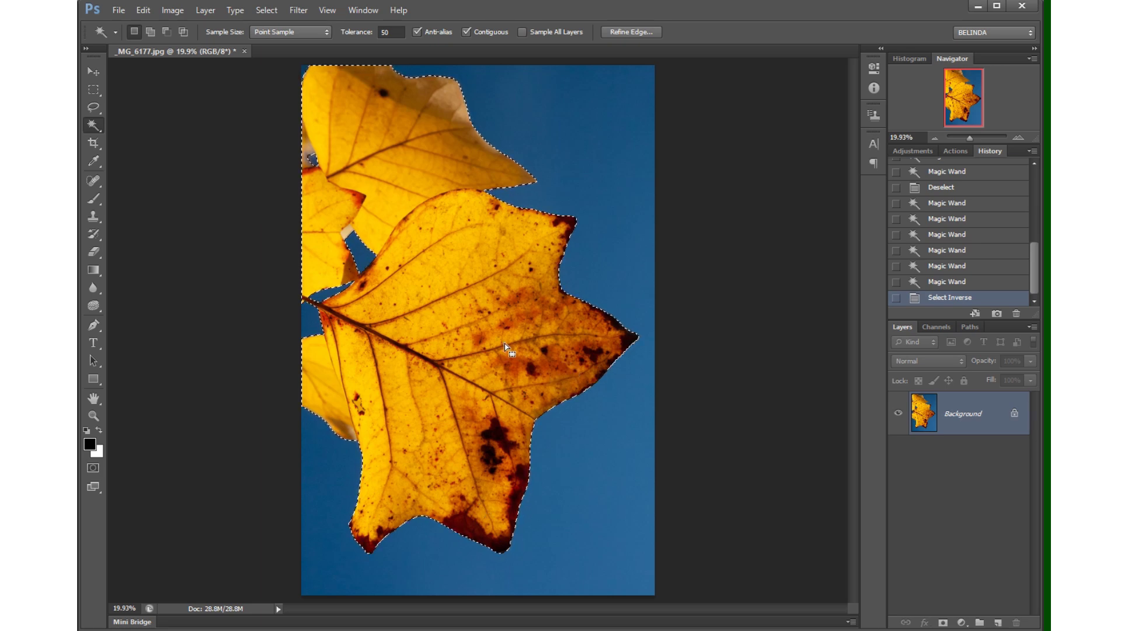
Brighten the selected leaves in Levels by setting the midtone input to 1.40
key(ctrl+l)
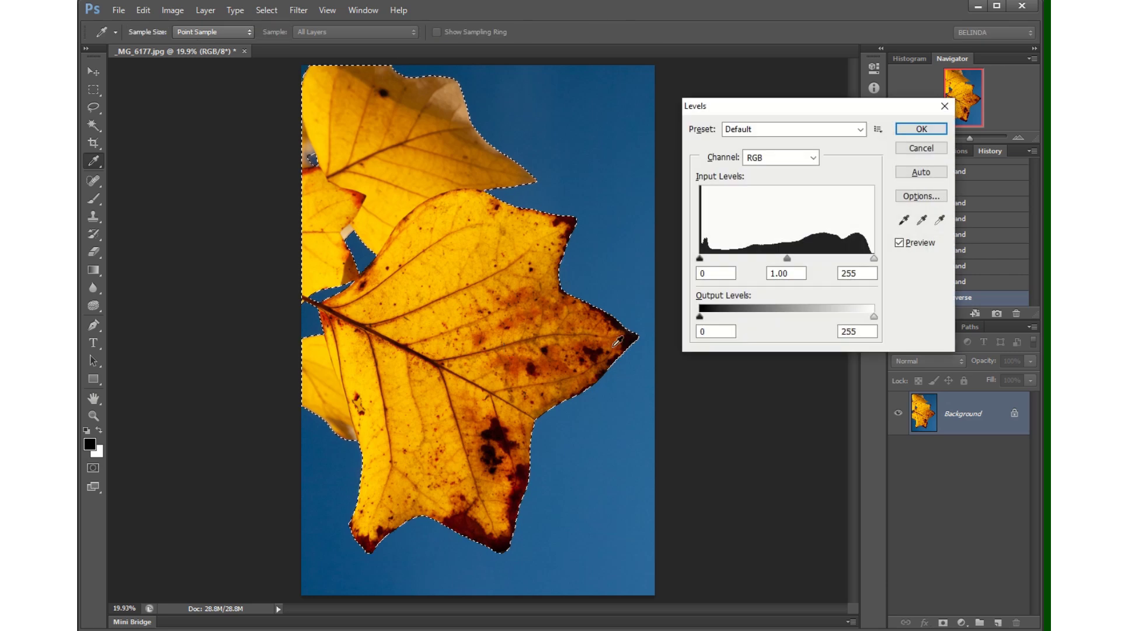
mouse_move(787, 257)
mouse_down()
mouse_move(808, 257)
mouse_move(768, 262)
mouse_up()
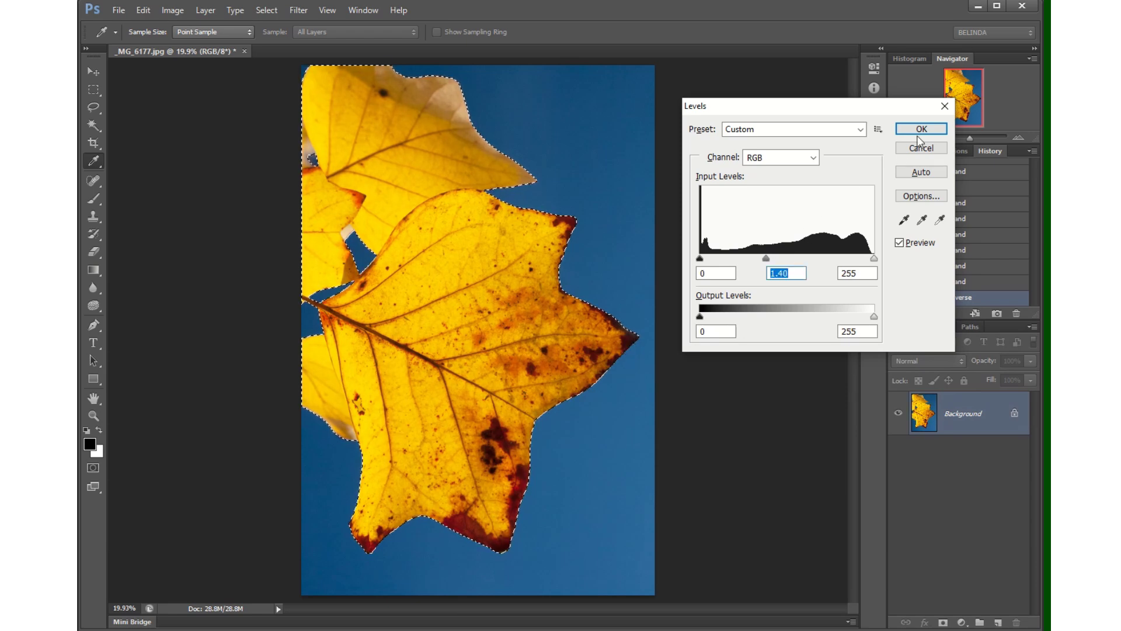